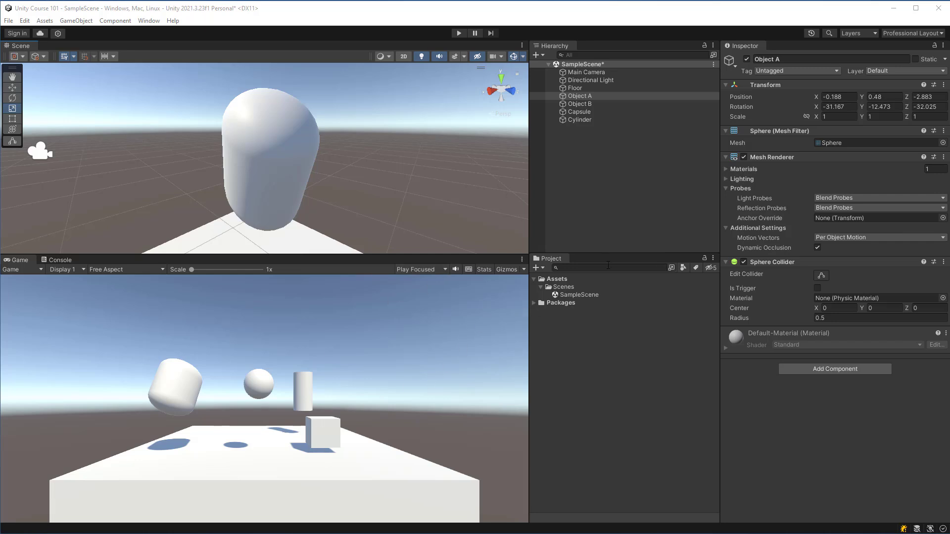
Collapse the Scenes folder, zoom out and orbit the view, then select the Capsule.
click(556, 287)
click(546, 288)
scroll(262, 178, down, 8)
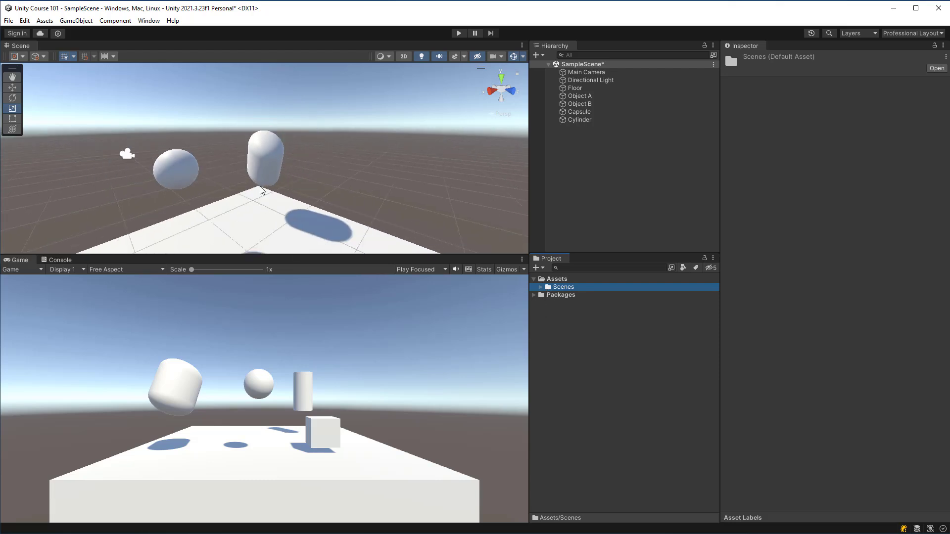
scroll(260, 187, down, 6)
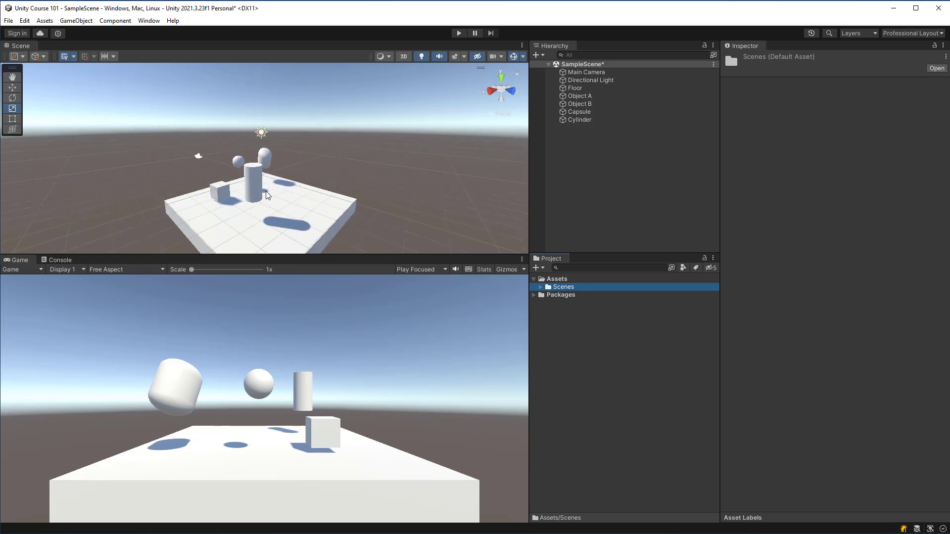
alt+drag(265, 193, 376, 208)
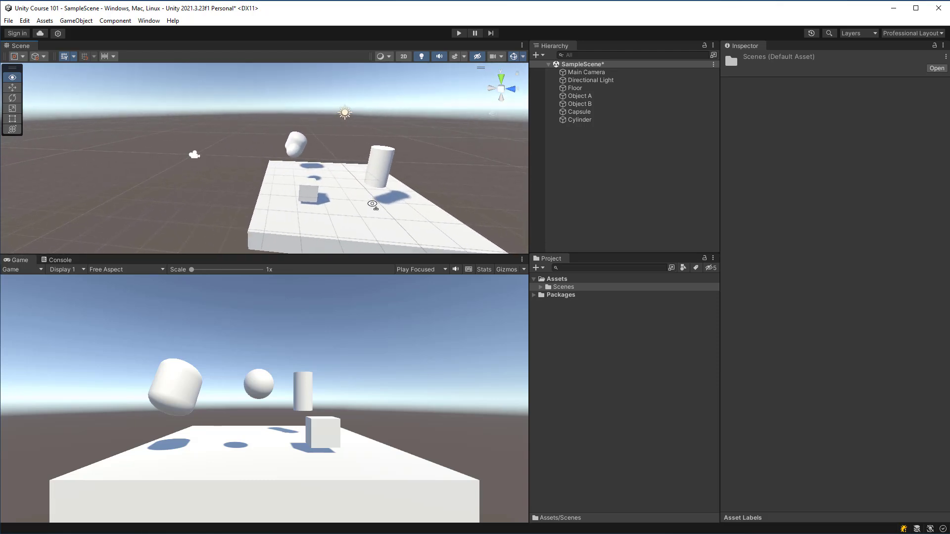
click(596, 120)
click(591, 111)
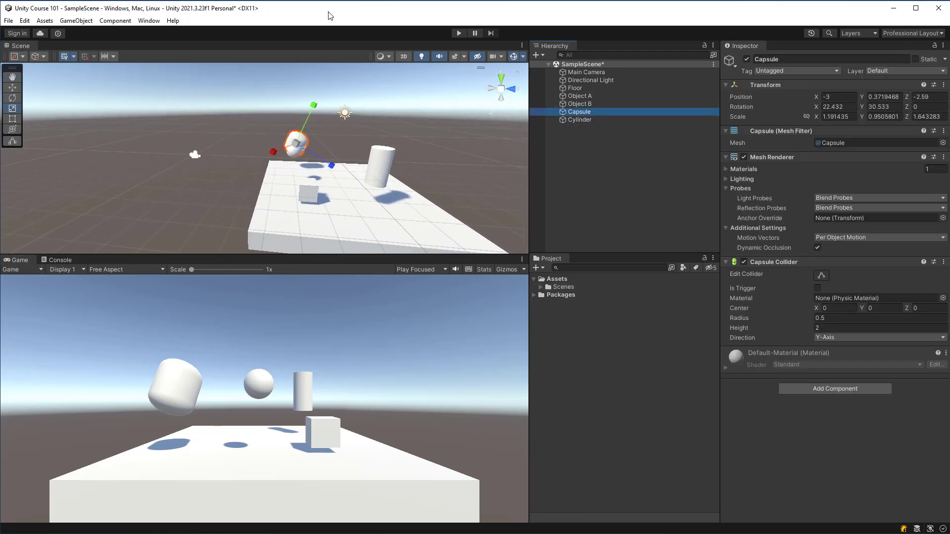
Add a new folder under Assets and name it 'Materials'.
right_click(565, 282)
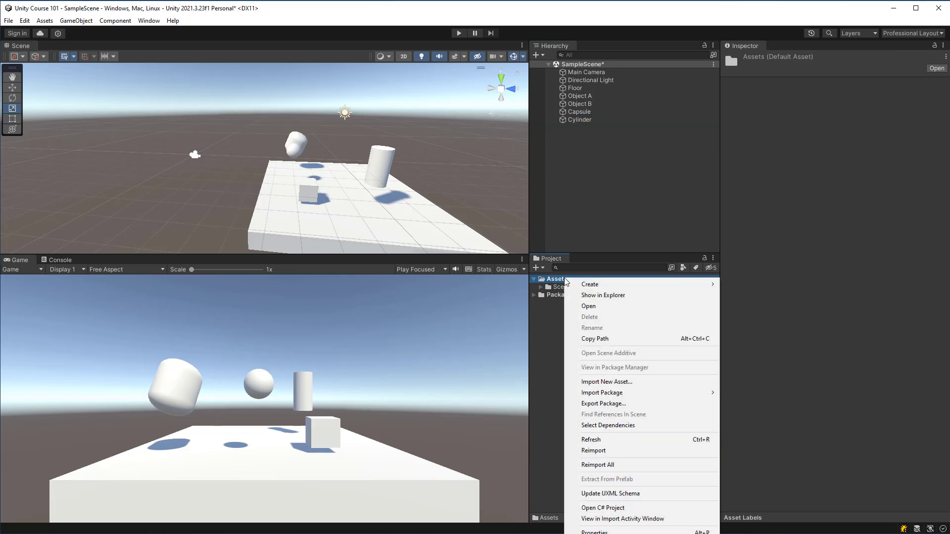
mouse_move(594, 284)
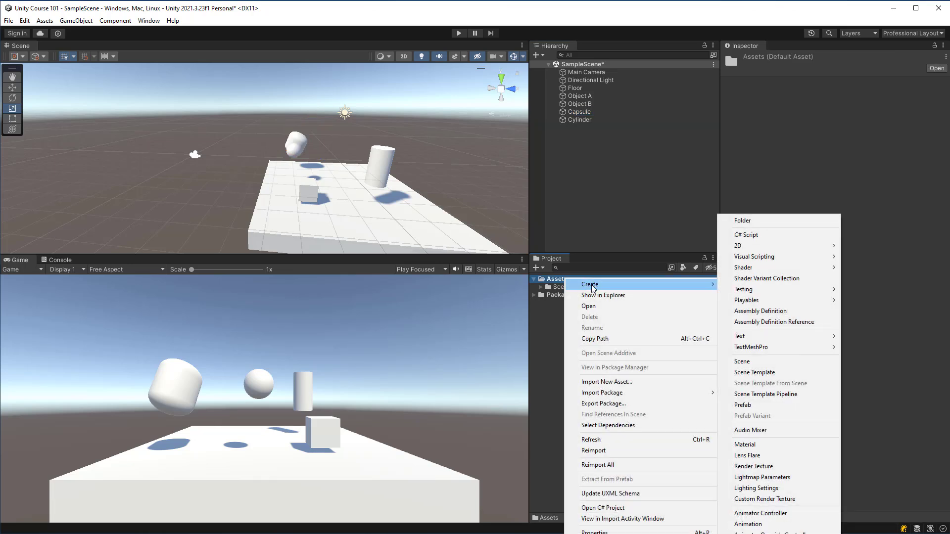
click(764, 221)
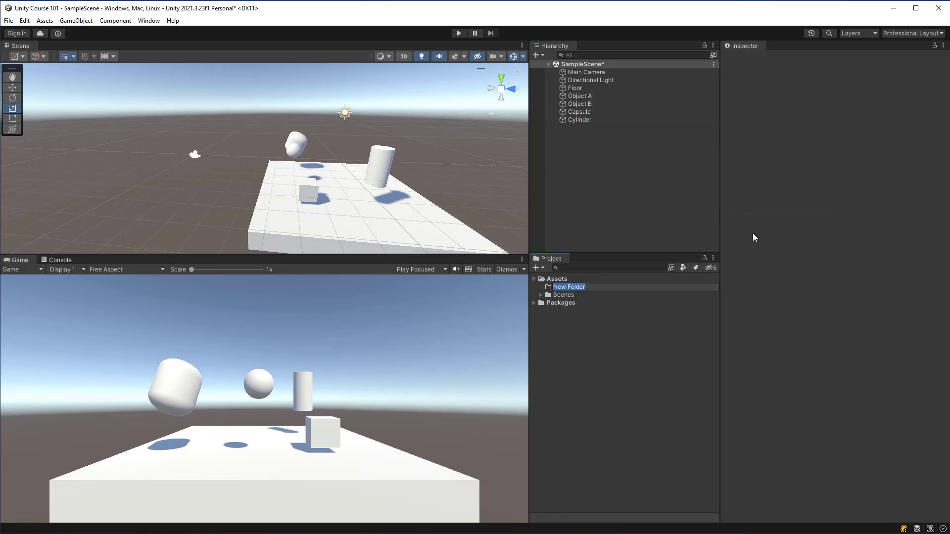
text(Materials)
key(Return)
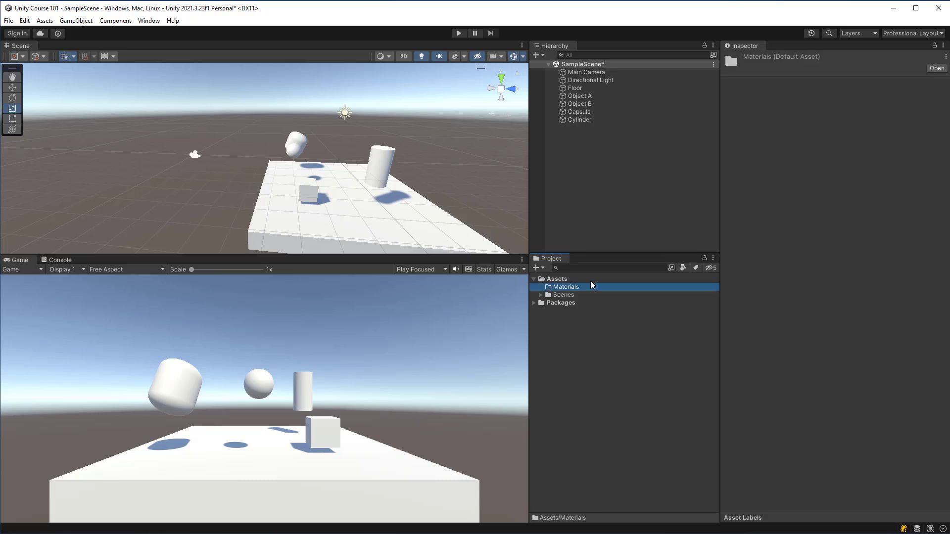
Create a new Standard-shader material inside the Materials folder.
right_click(566, 288)
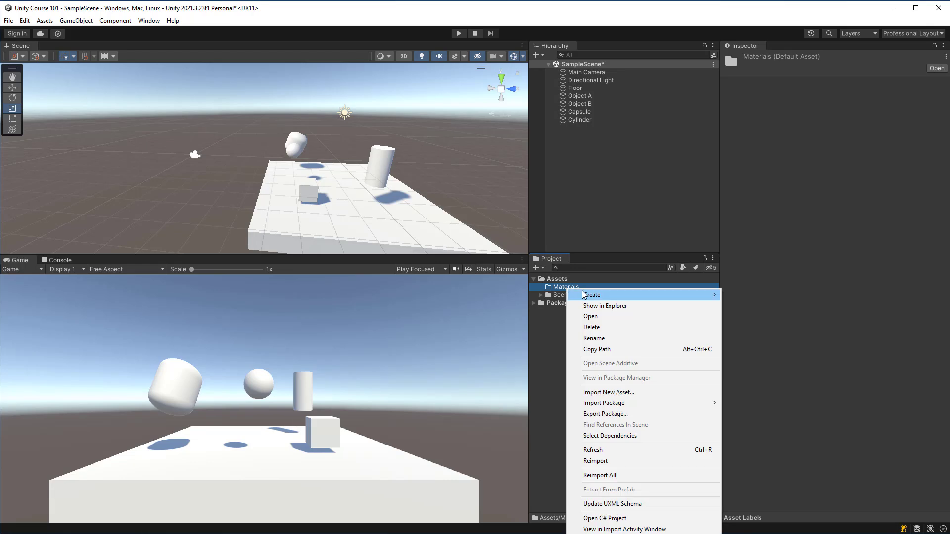
mouse_move(584, 294)
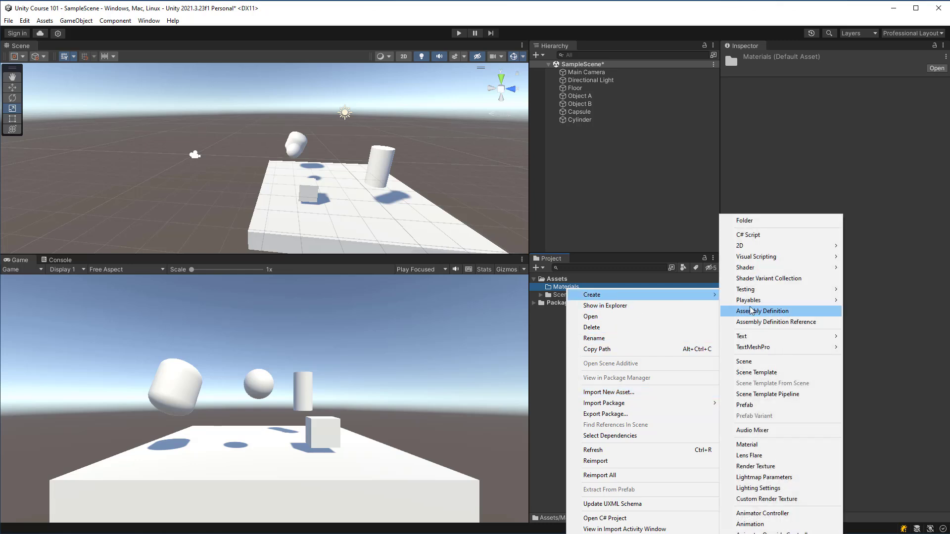
click(747, 446)
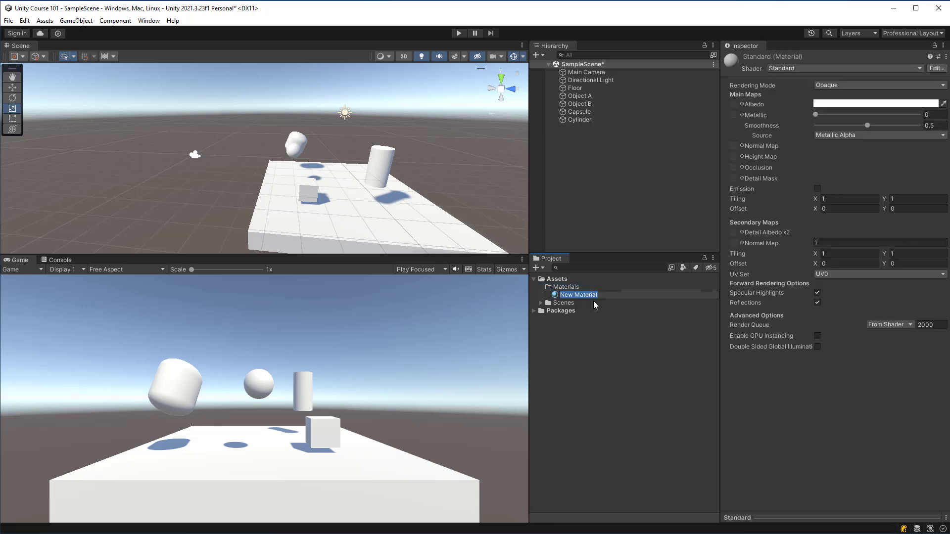
Rename the New Material asset to 'Cylinder_blue_mat'.
key(Return)
right_click(574, 295)
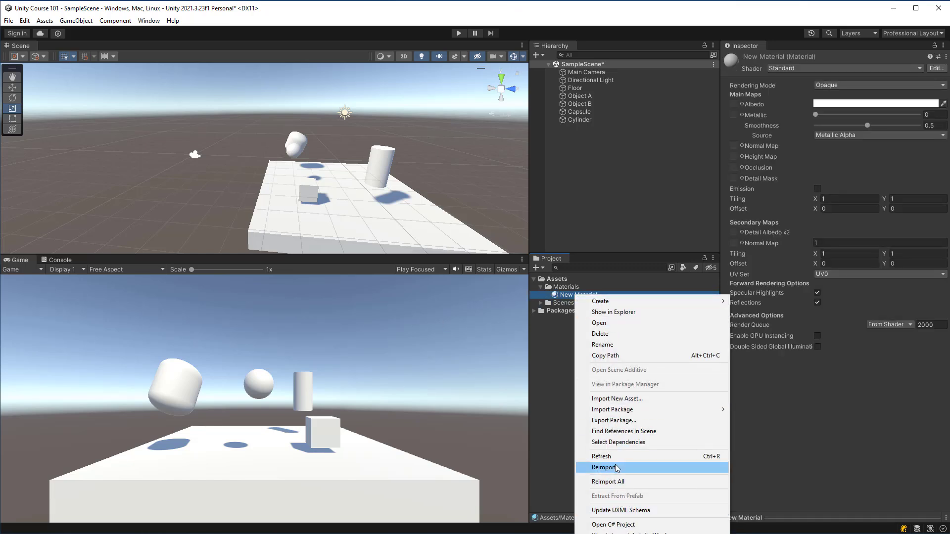
click(604, 345)
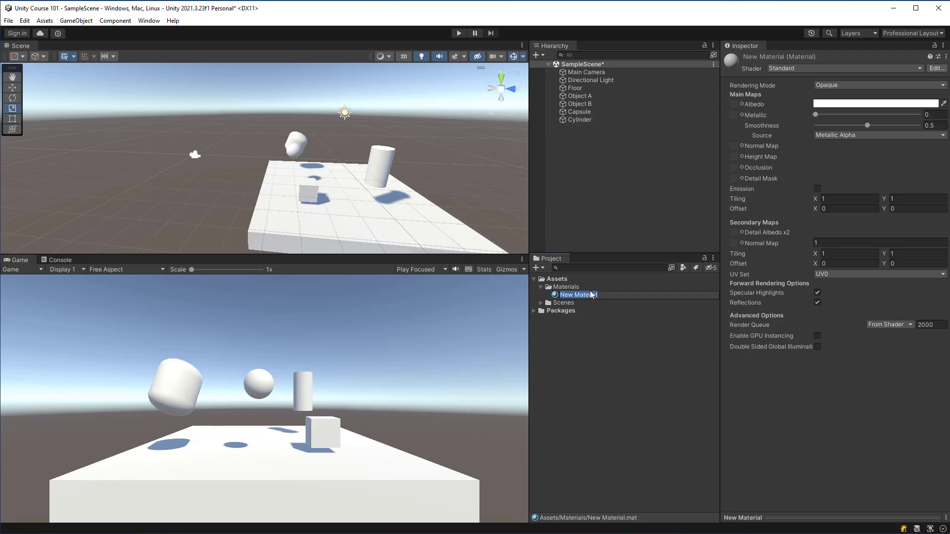
text(Cu)
text(ylinder)
text(_blue_mat)
key(Return)
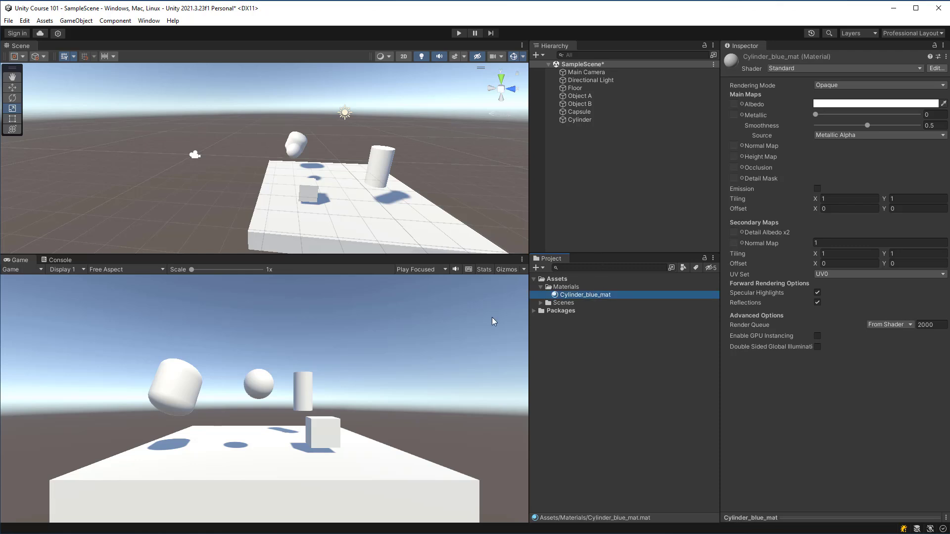
Reopen the material name without changing it, then search assets for '_mat' and clear it.
click(594, 295)
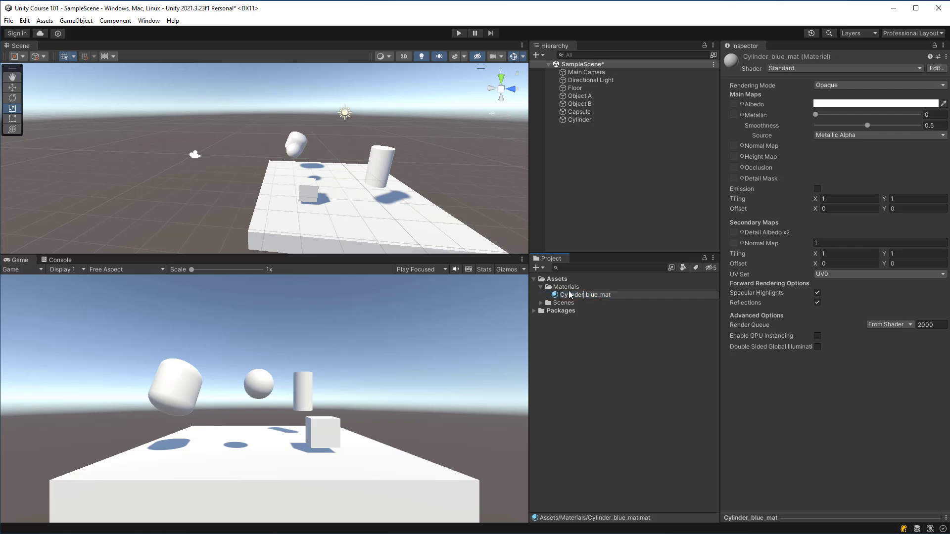
drag(569, 296, 609, 297)
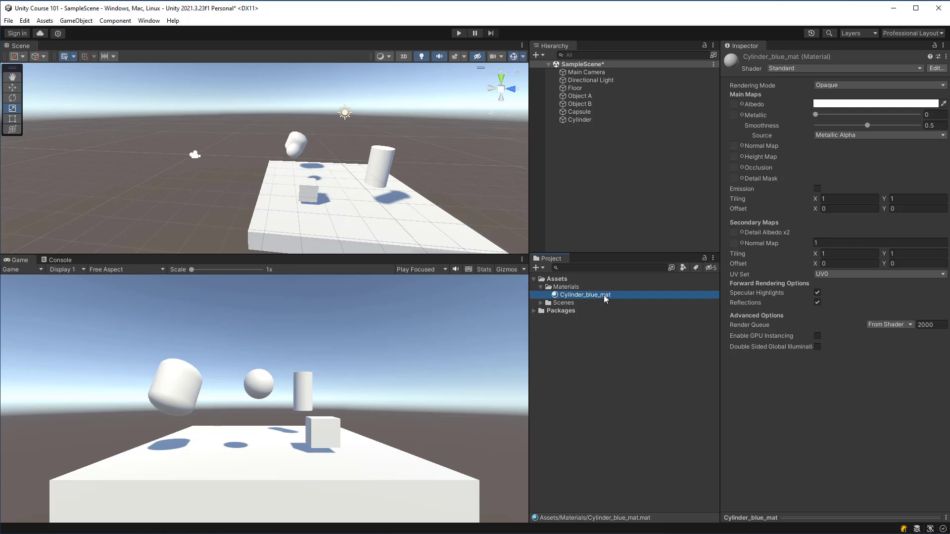
click(604, 296)
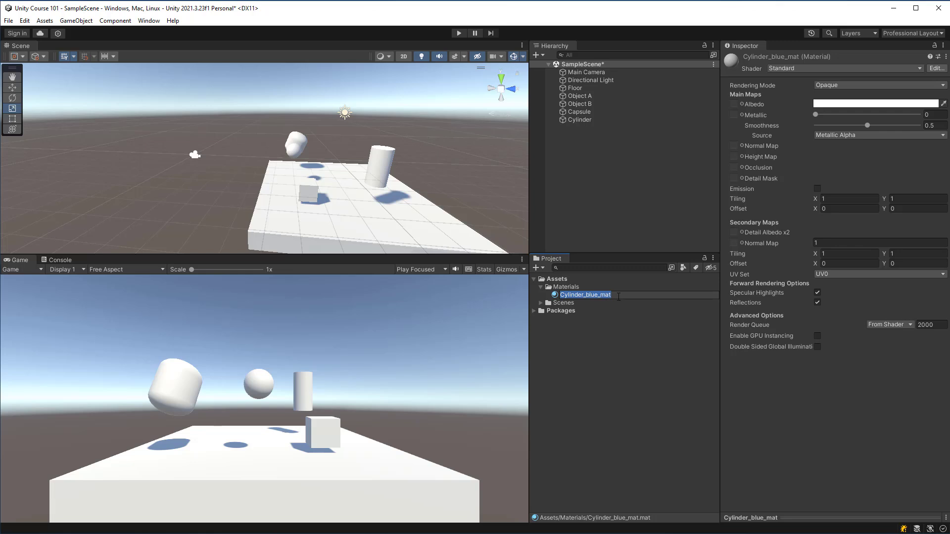
click(627, 295)
click(610, 274)
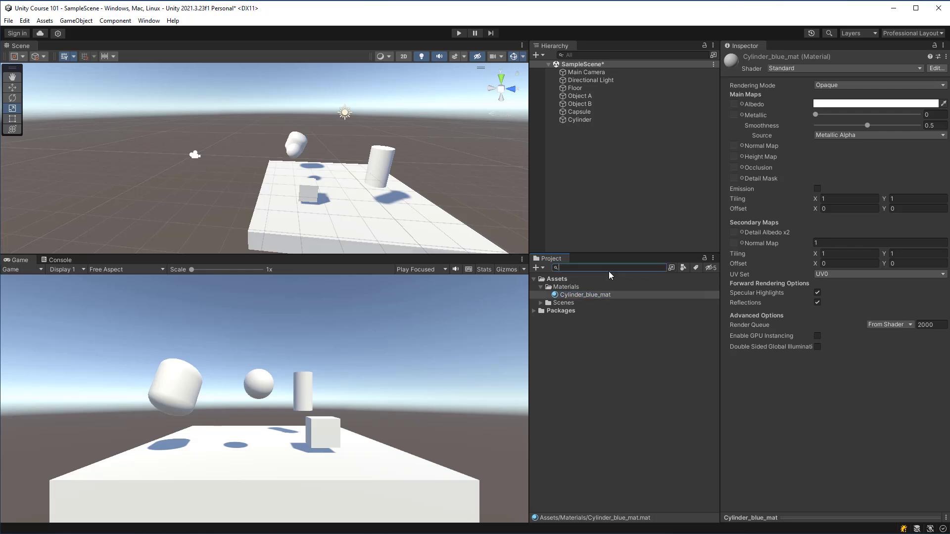
text(_mat)
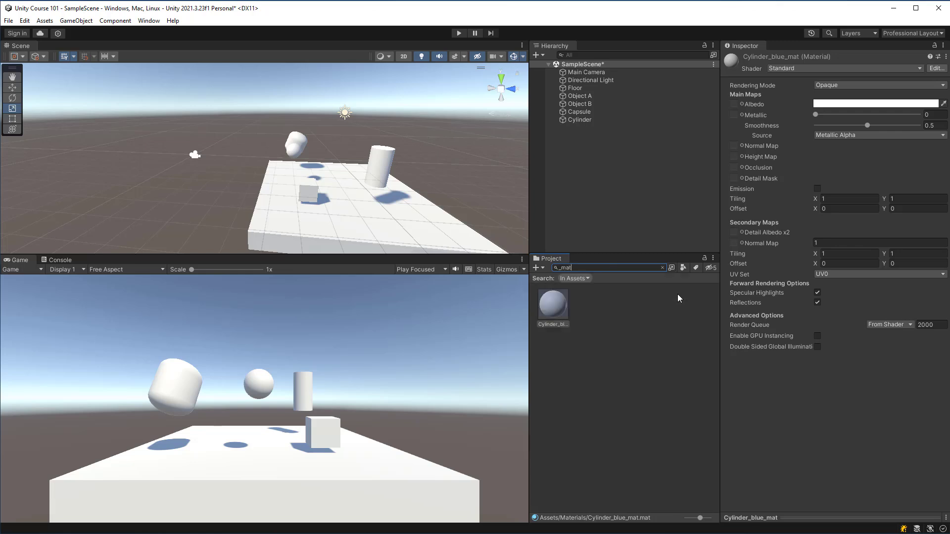
key(BackSpace)
key(BackSpace)
key(BackSpace)
key(BackSpace)
Set Cylinder_blue_mat's albedo to light blue 5CC3F6.
click(569, 295)
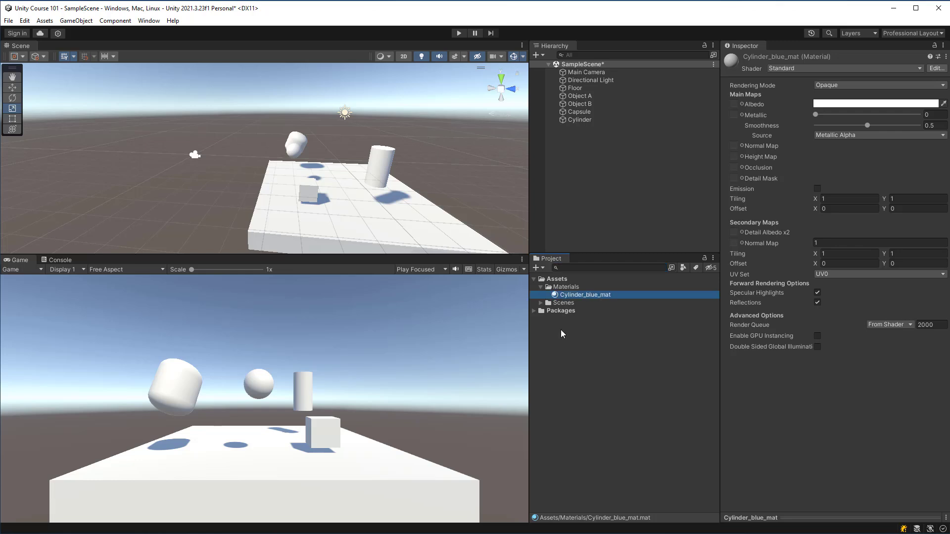
click(836, 104)
click(847, 197)
drag(885, 165, 898, 156)
click(944, 96)
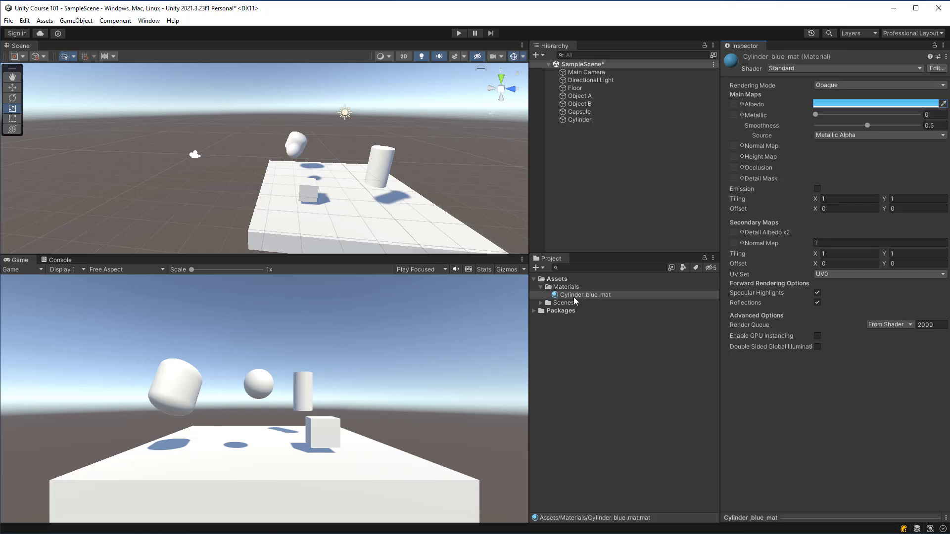
Apply Cylinder_blue_mat to the capsule and the sphere in the scene.
drag(574, 296, 352, 217)
drag(410, 205, 299, 143)
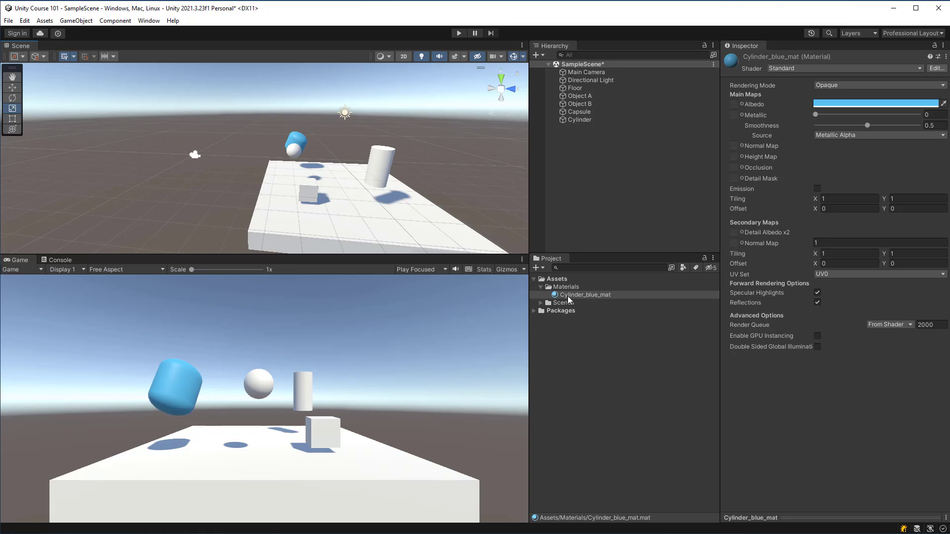
drag(568, 296, 583, 98)
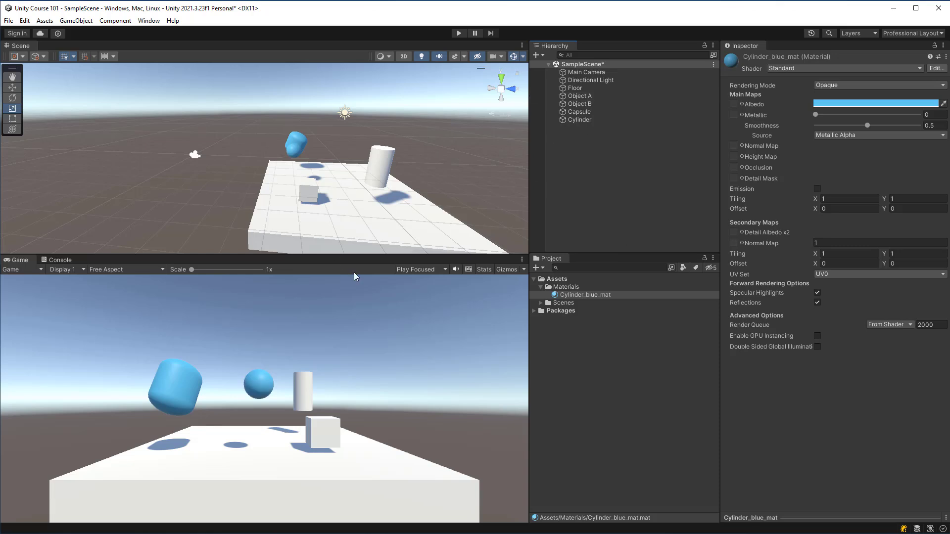
Change Cylinder_blue_mat's albedo from light blue to a red-orange colour.
click(601, 295)
click(871, 103)
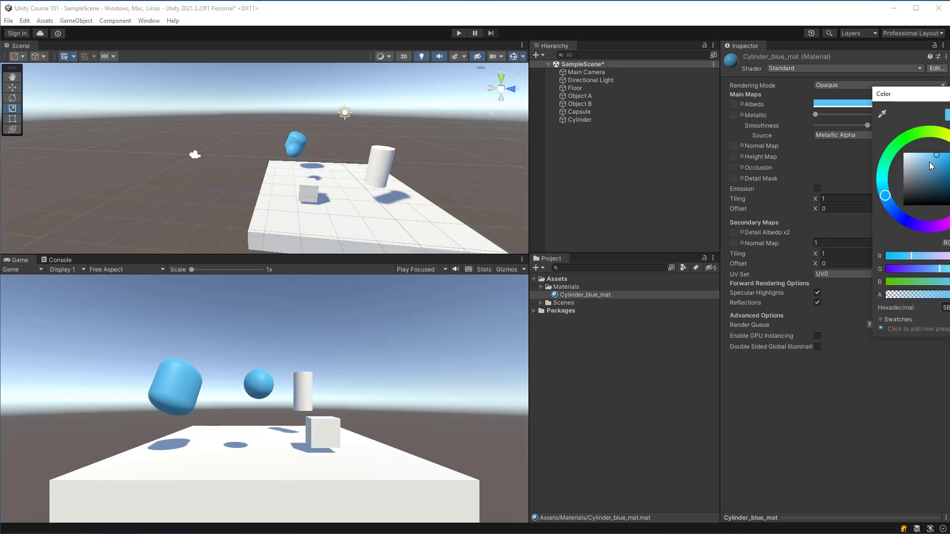
click(948, 175)
mouse_move(945, 169)
mouse_down()
mouse_move(937, 187)
mouse_move(903, 156)
mouse_move(907, 169)
mouse_move(935, 159)
mouse_move(936, 188)
mouse_move(937, 160)
mouse_move(903, 159)
mouse_move(915, 174)
mouse_move(941, 157)
mouse_up()
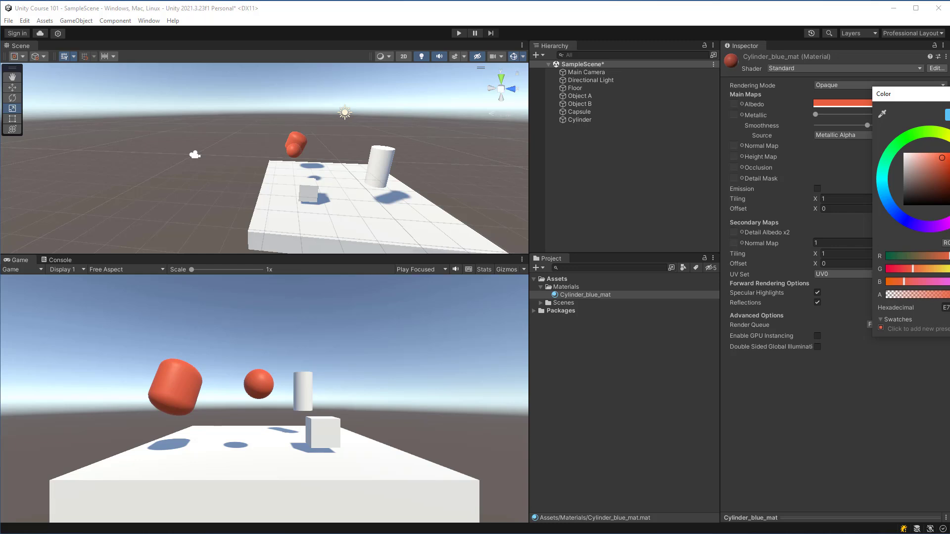
click(718, 230)
Create a second material in the Materials folder named 'Object_B_mat'.
click(577, 287)
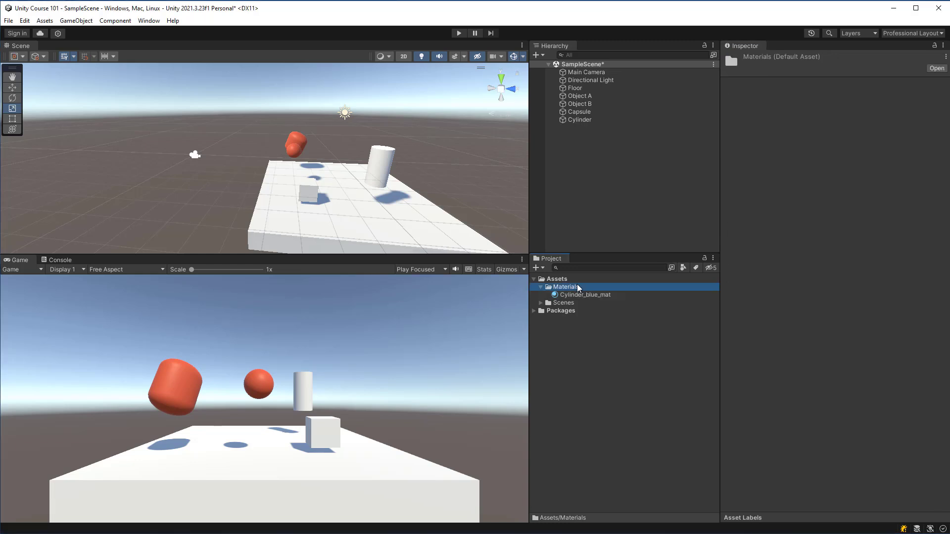
right_click(577, 286)
mouse_move(643, 290)
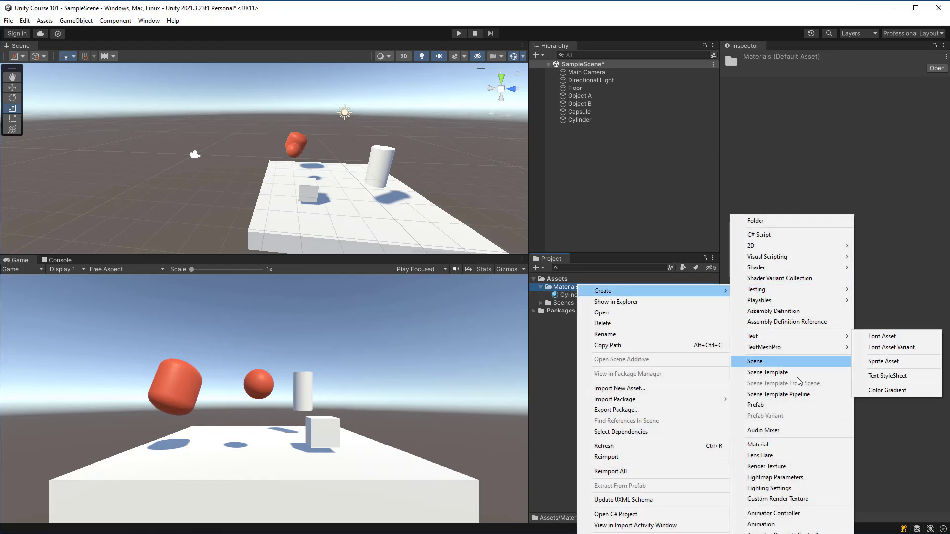
click(767, 447)
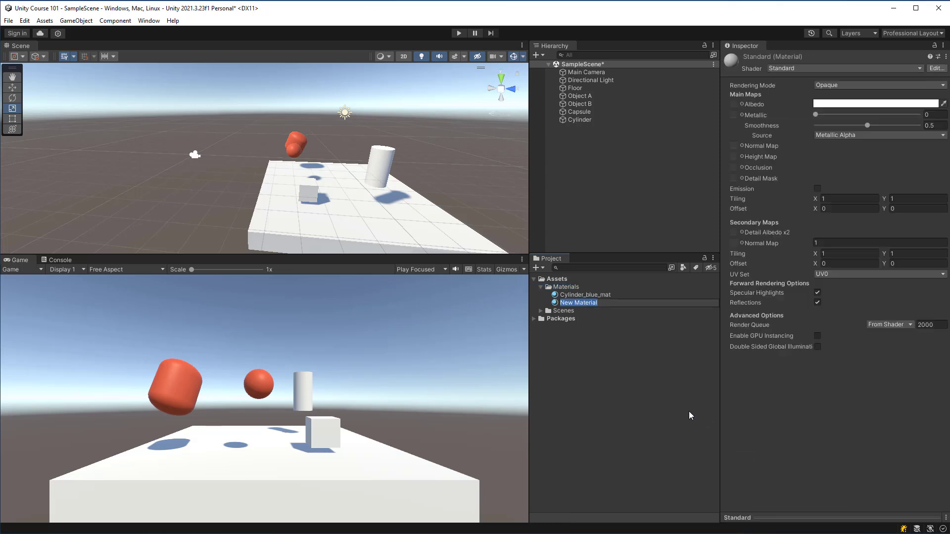
text(Object )
text(B_mat)
key(BackSpace)
text(_)
key(Return)
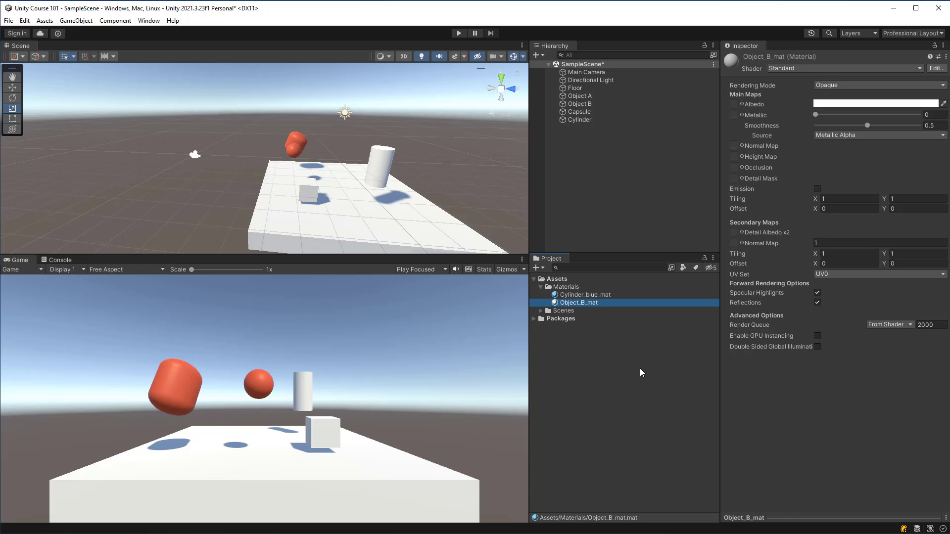
click(603, 296)
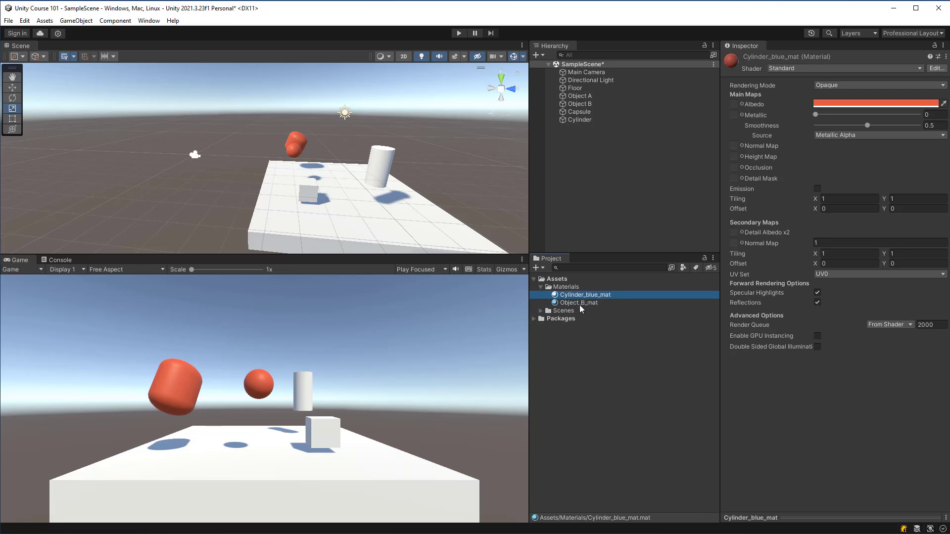
Rename Cylinder_blue_mat to 'Cylinder_Blue_mat' with a capital B.
click(581, 302)
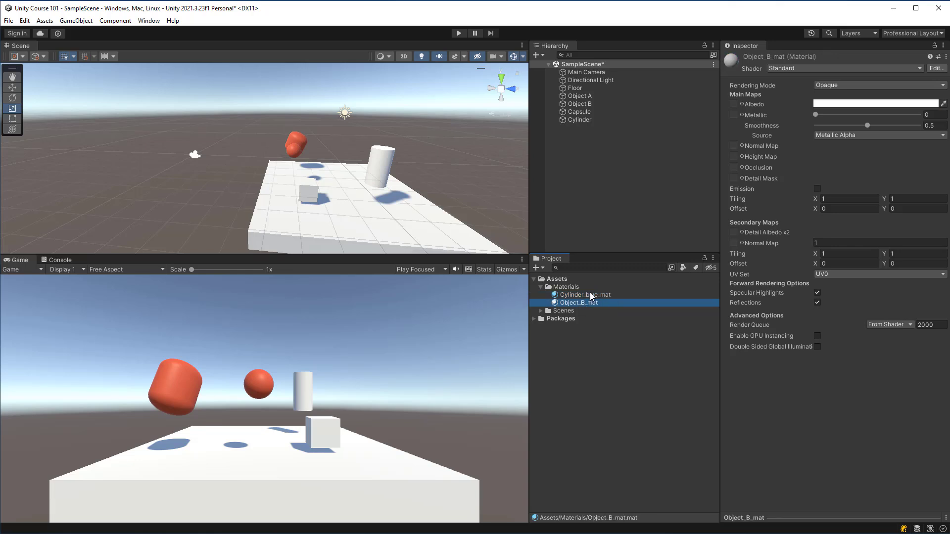
click(591, 295)
right_click(592, 296)
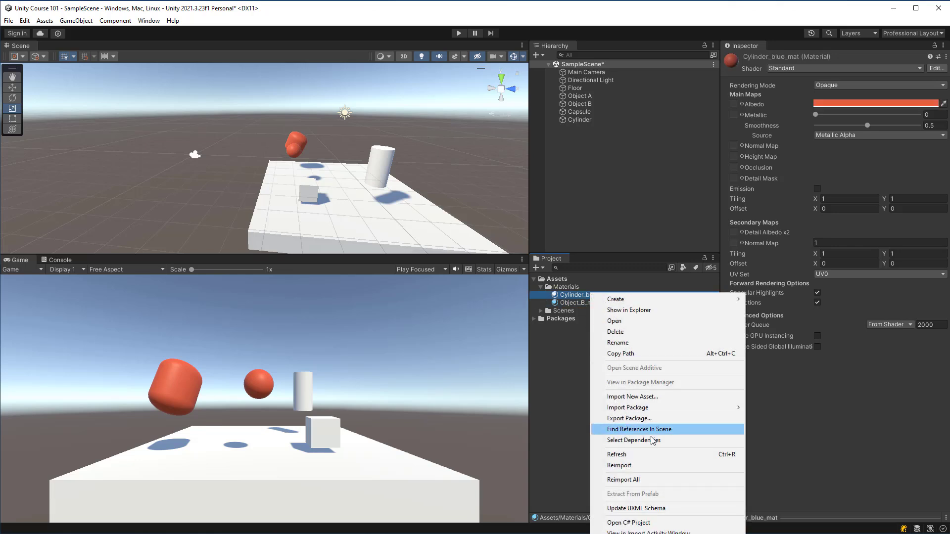
click(619, 343)
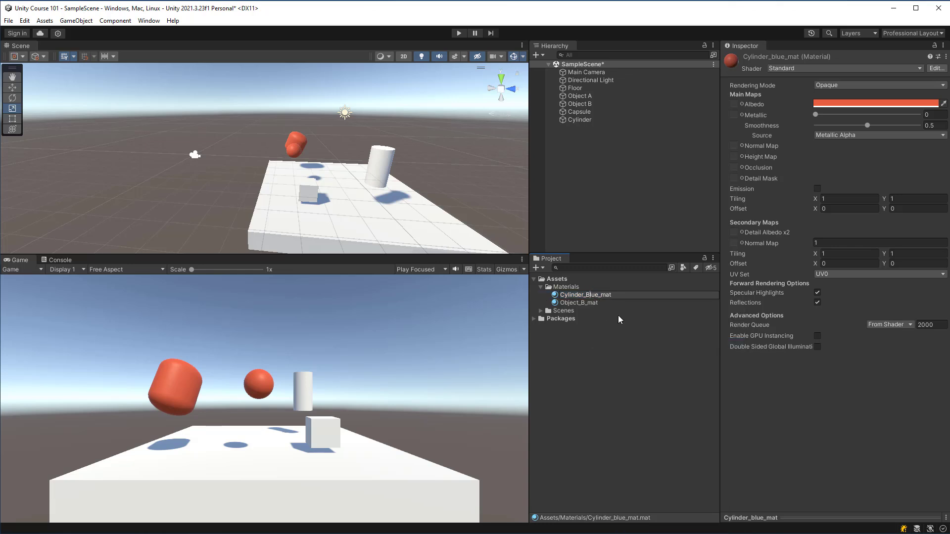
key(Return)
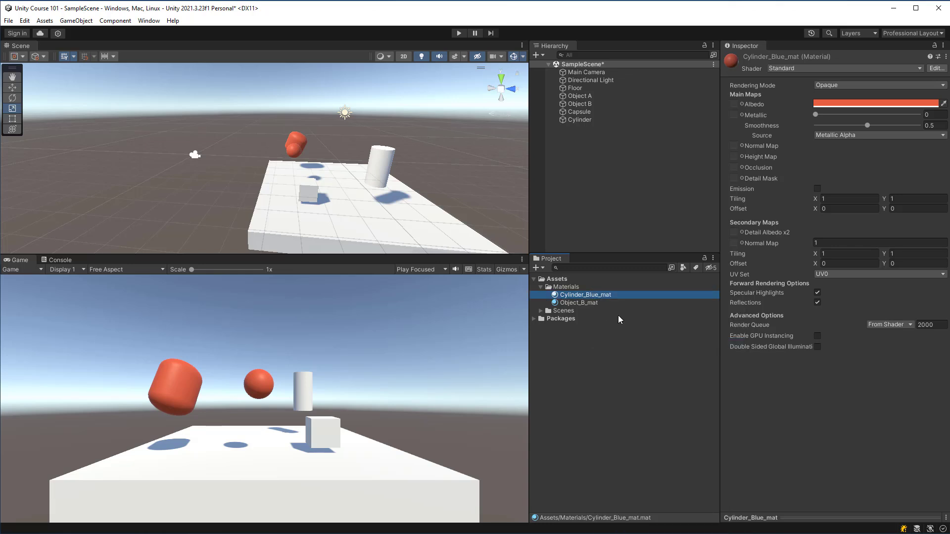
click(587, 303)
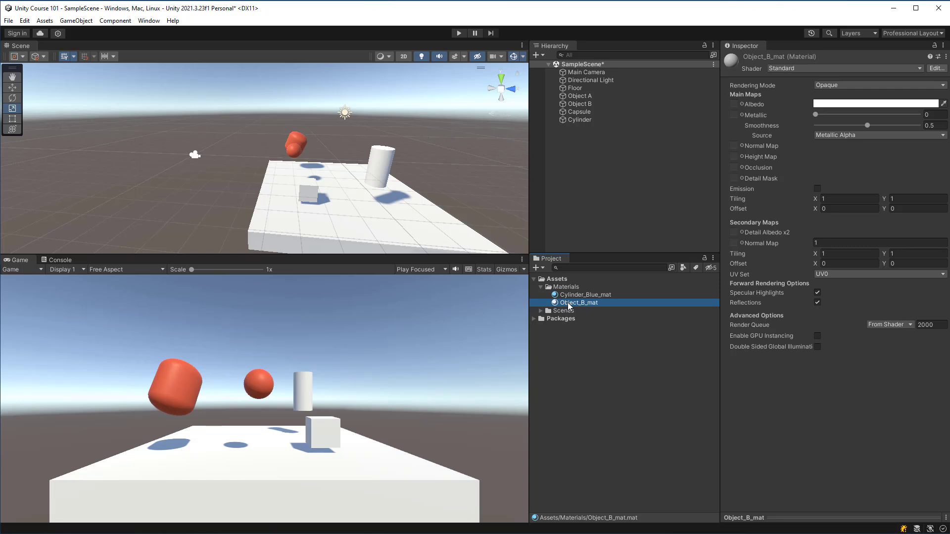
Give Object_B_mat a light blue albedo (1985D2) and apply it to the Object B cube.
right_click(836, 105)
click(845, 114)
click(850, 203)
drag(891, 184, 898, 166)
click(945, 99)
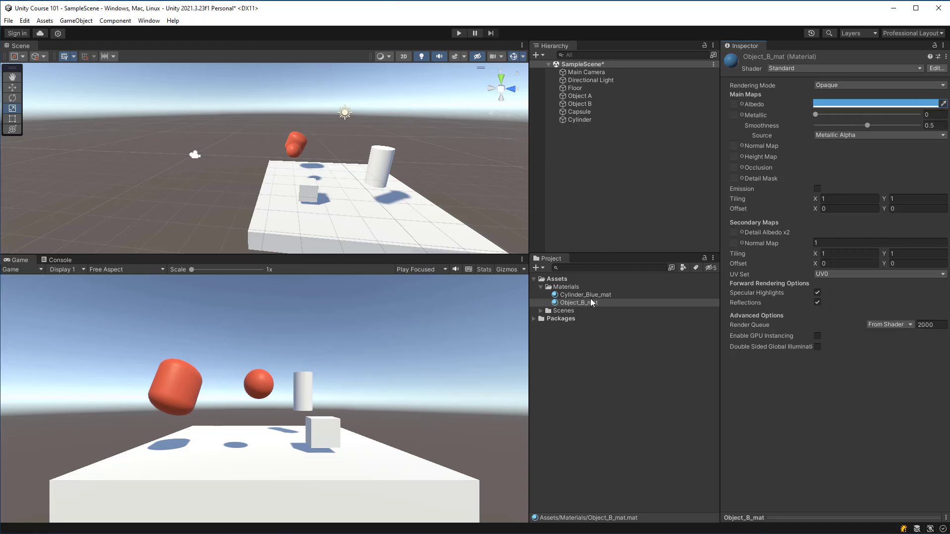
drag(592, 303, 582, 106)
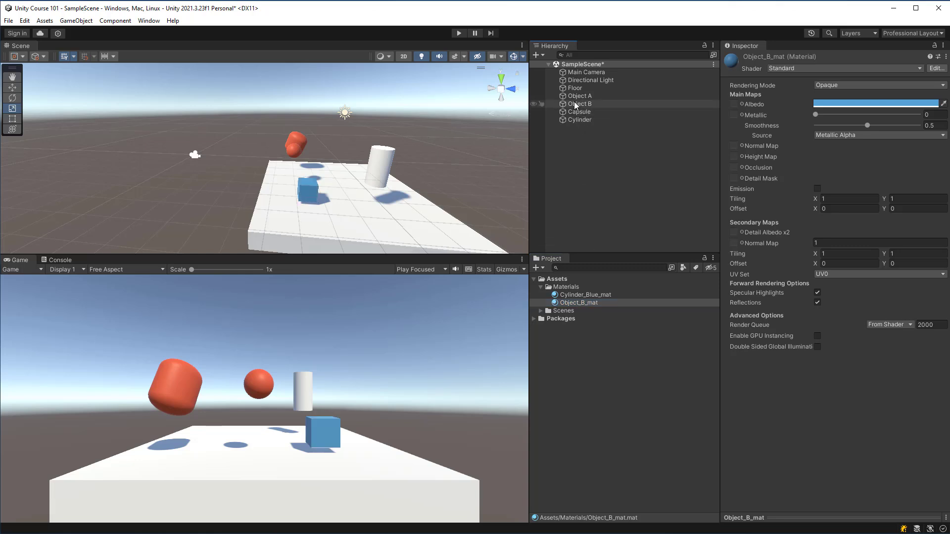
Change Cylinder_Blue_mat's albedo from red to green (3EE765).
click(567, 293)
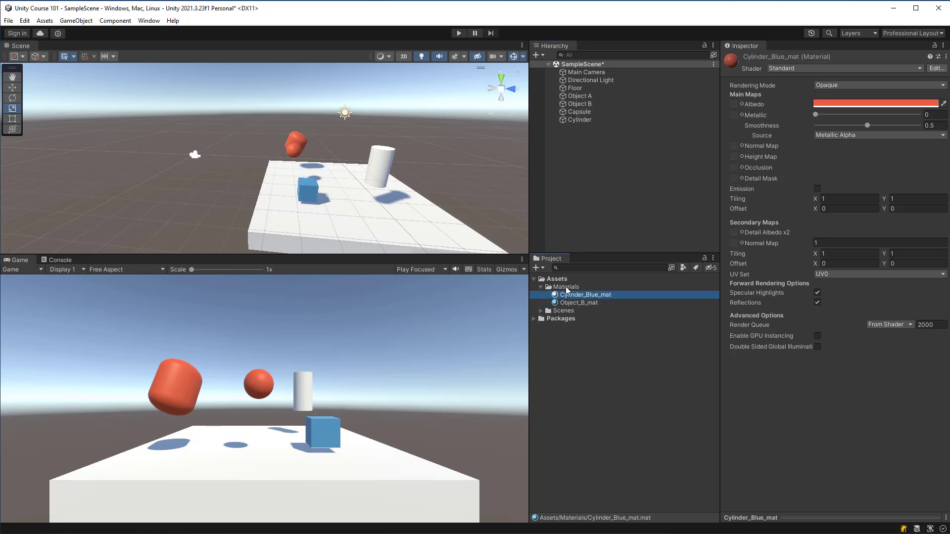
click(836, 103)
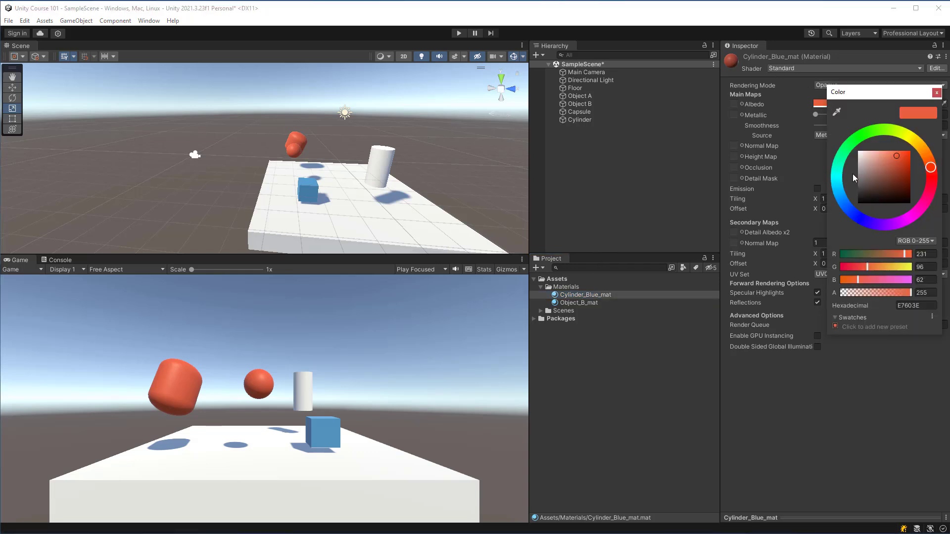
drag(847, 174, 897, 164)
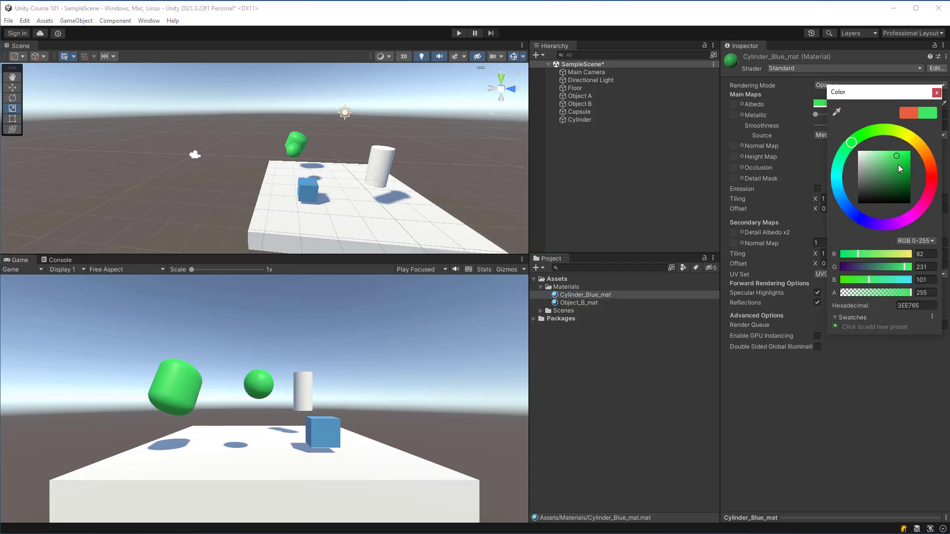
click(937, 94)
Set Object_B_mat's albedo to light purple (CF78E5) and select the Object B cube.
click(580, 302)
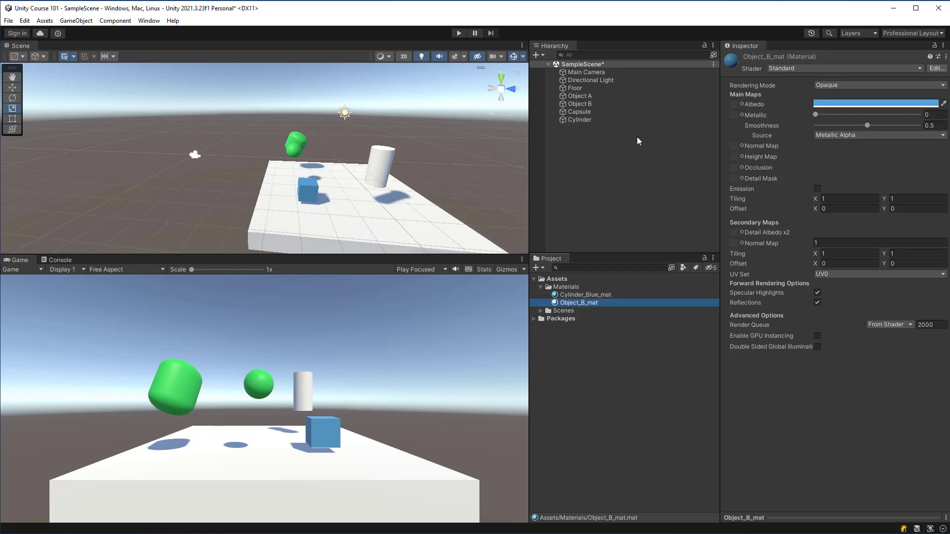
click(824, 104)
drag(889, 218, 891, 203)
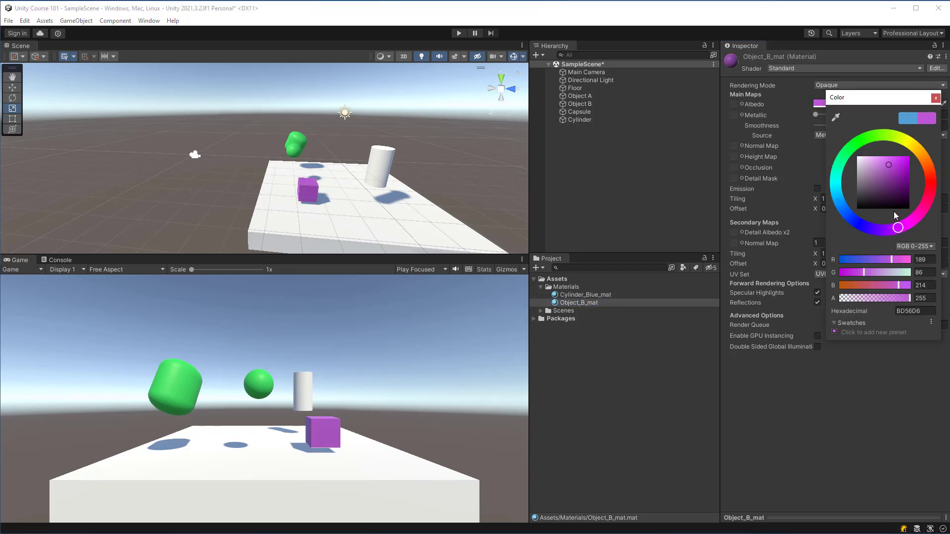
drag(891, 171, 882, 162)
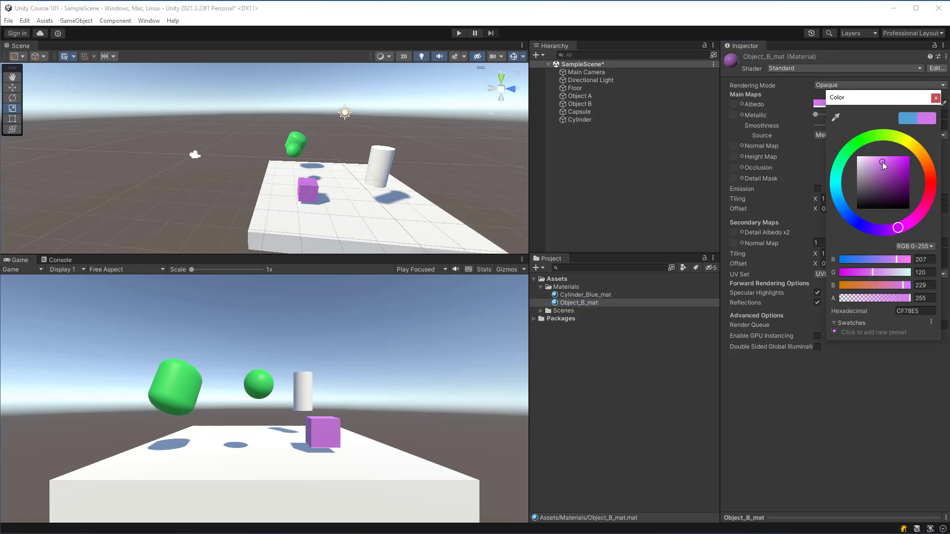
click(935, 98)
click(610, 104)
Reselect the cube Object B and change Object_B_mat's albedo colour to a deep blue.
key(Up)
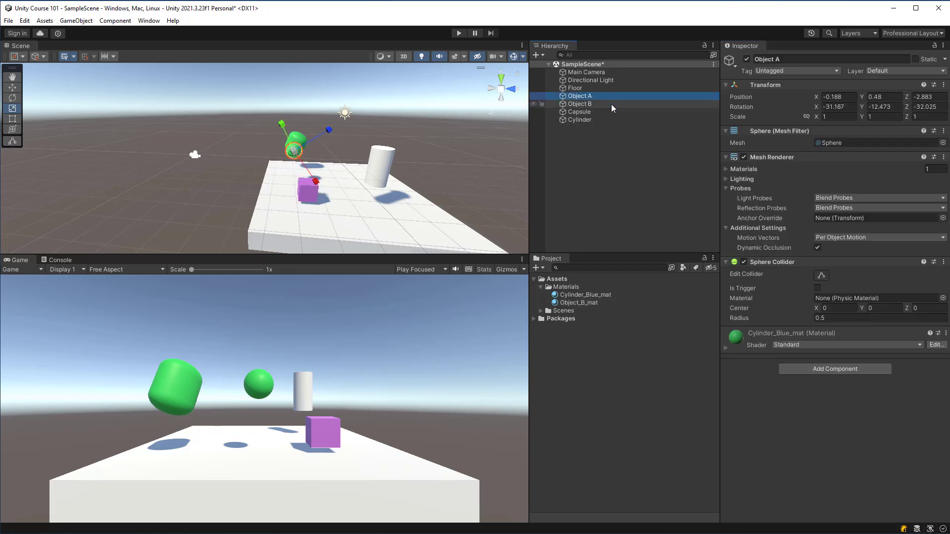
key(Down)
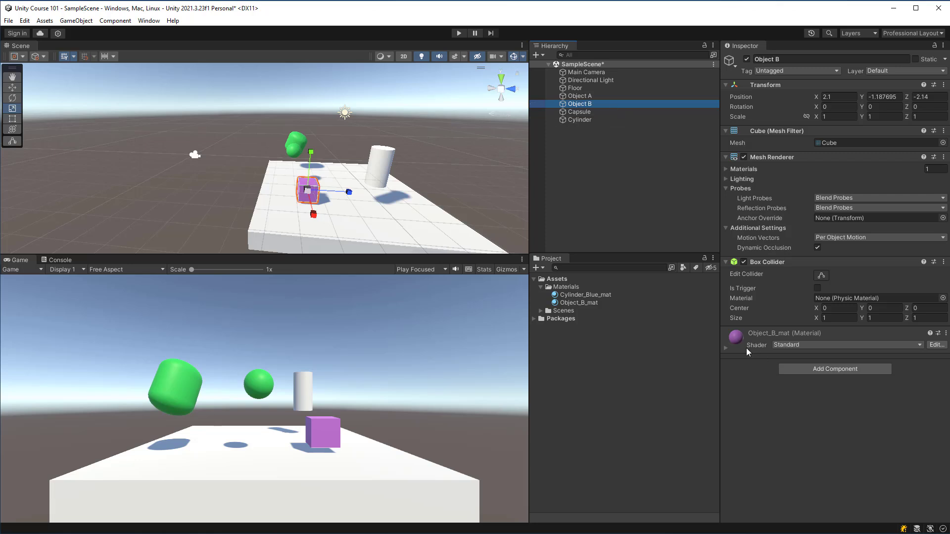
click(725, 348)
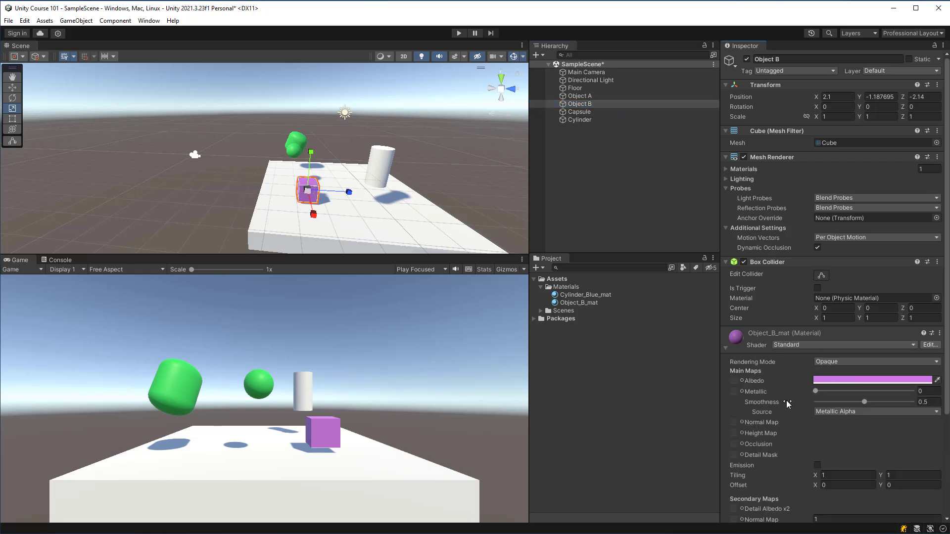
click(830, 379)
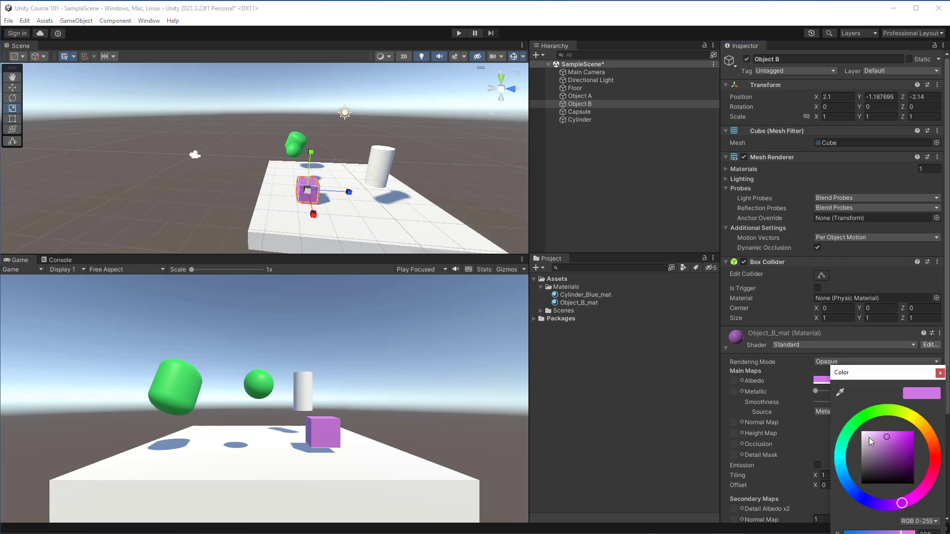
click(860, 420)
mouse_move(889, 436)
mouse_down()
mouse_move(900, 450)
mouse_move(861, 474)
mouse_up()
click(858, 498)
click(885, 457)
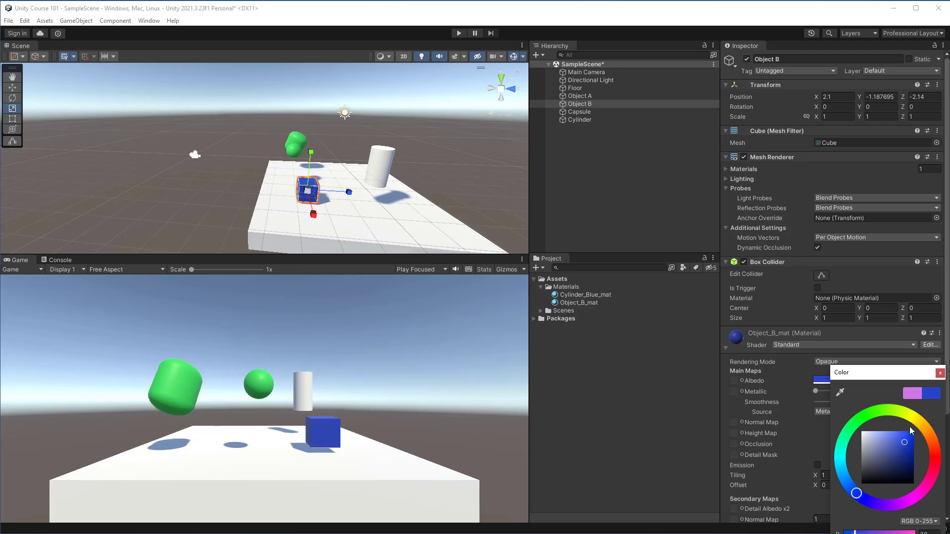
click(940, 373)
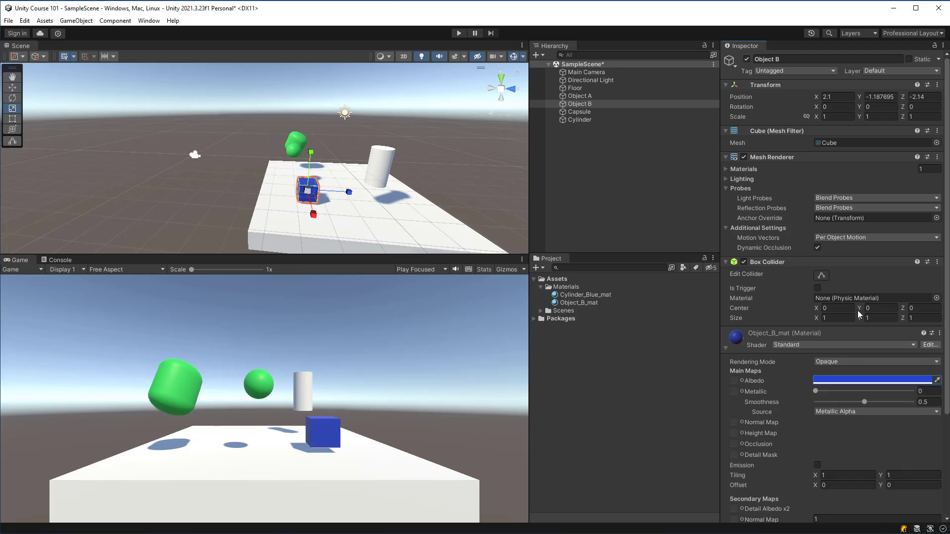
Select the Capsule and change the shared Cylinder_Blue_mat albedo colour to magenta.
click(587, 112)
click(586, 120)
click(582, 112)
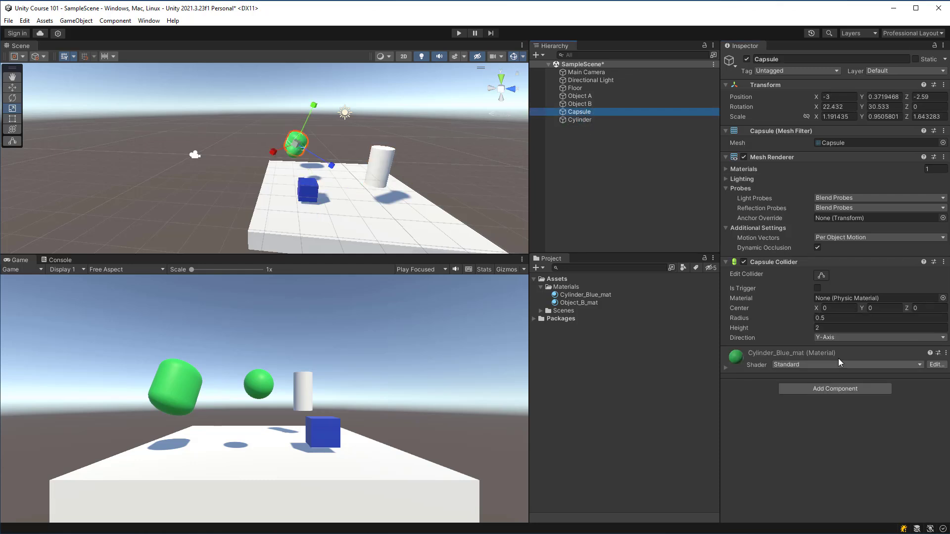
click(726, 367)
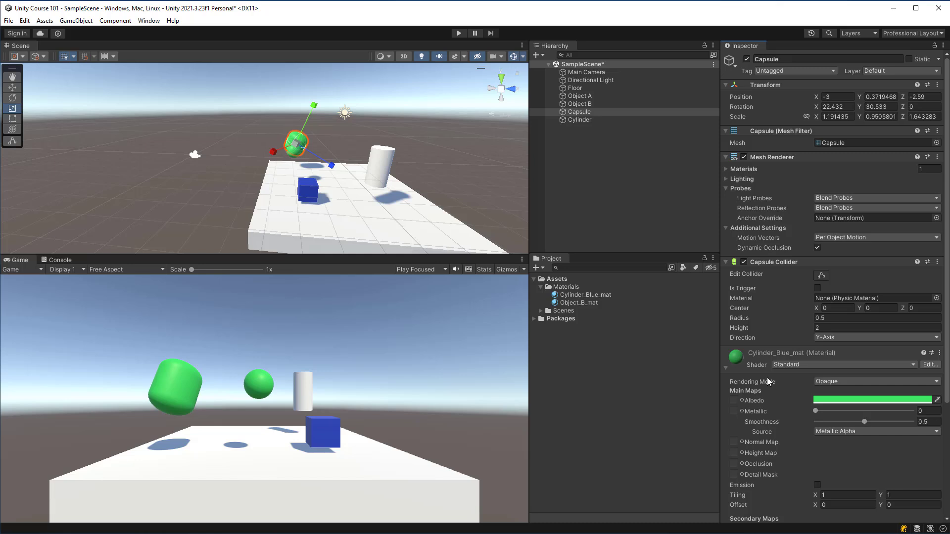
click(833, 397)
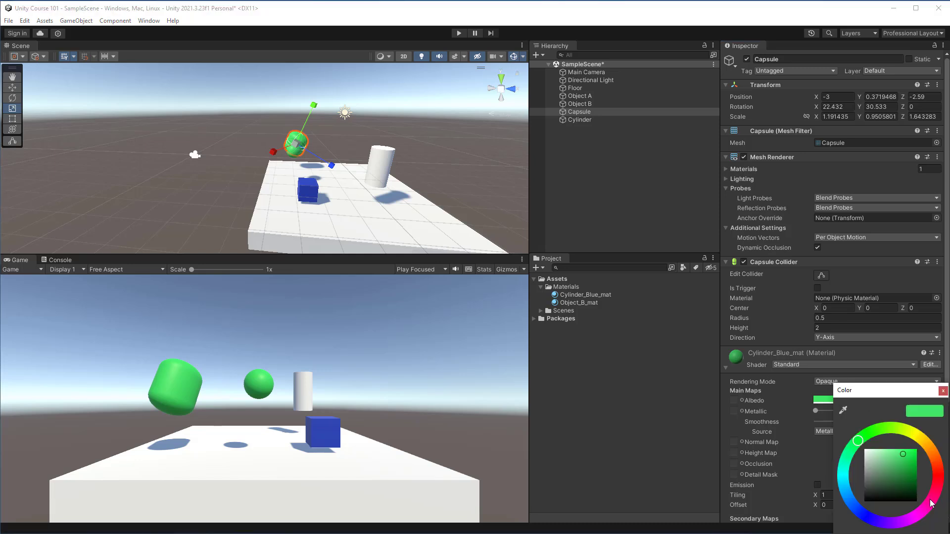
drag(930, 508, 914, 517)
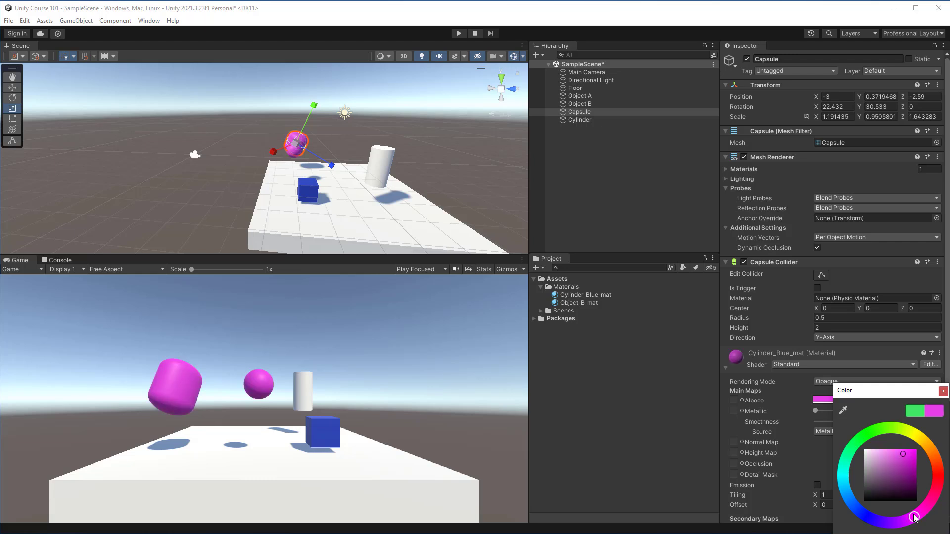
click(942, 391)
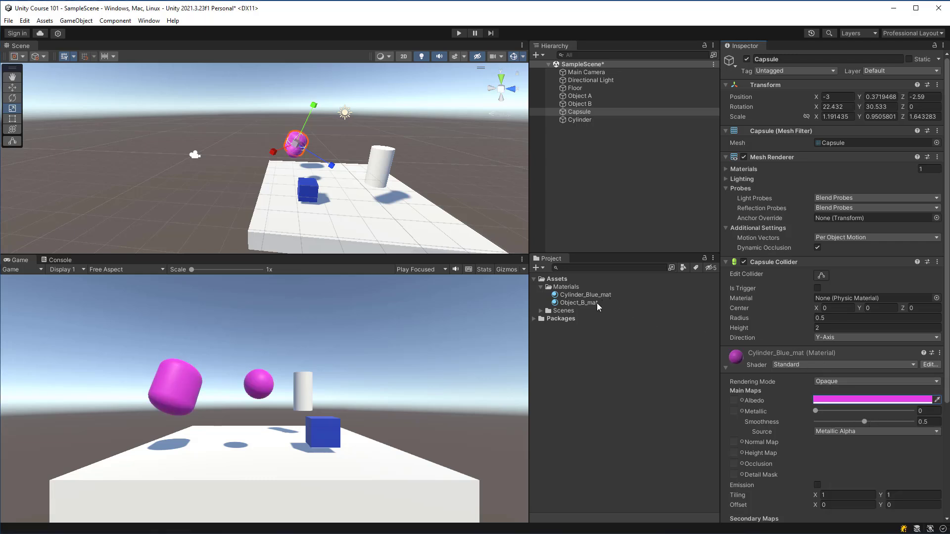